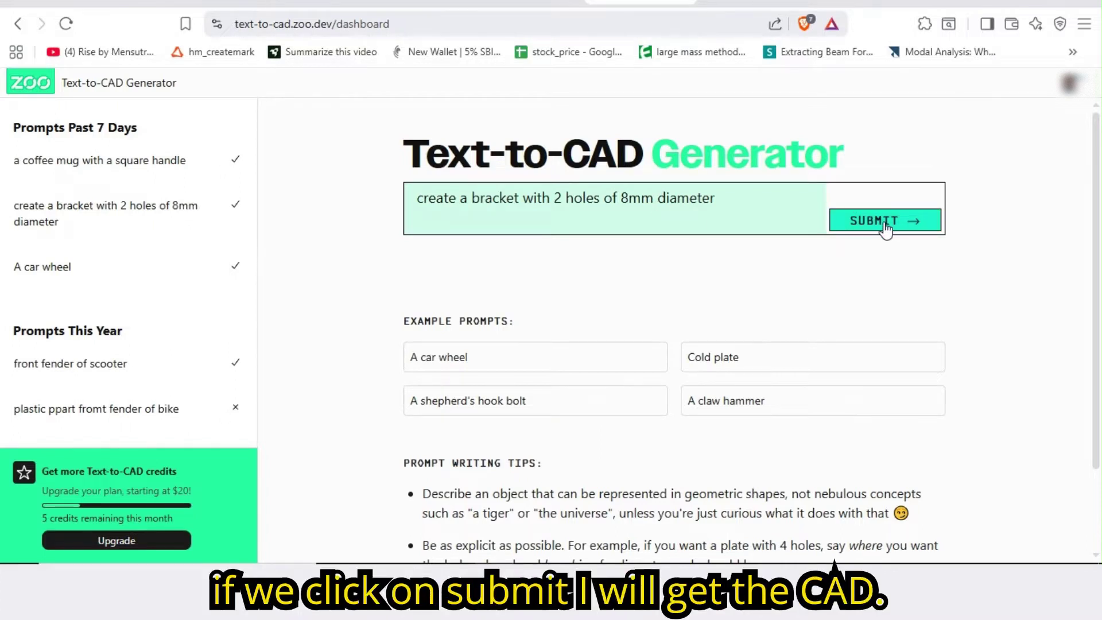
Open the generated two-hole bracket from the prompt history and continue editing it in the web version of Zoo Design Studio.
{"action": "left_click", "coordinate": [90, 203]}
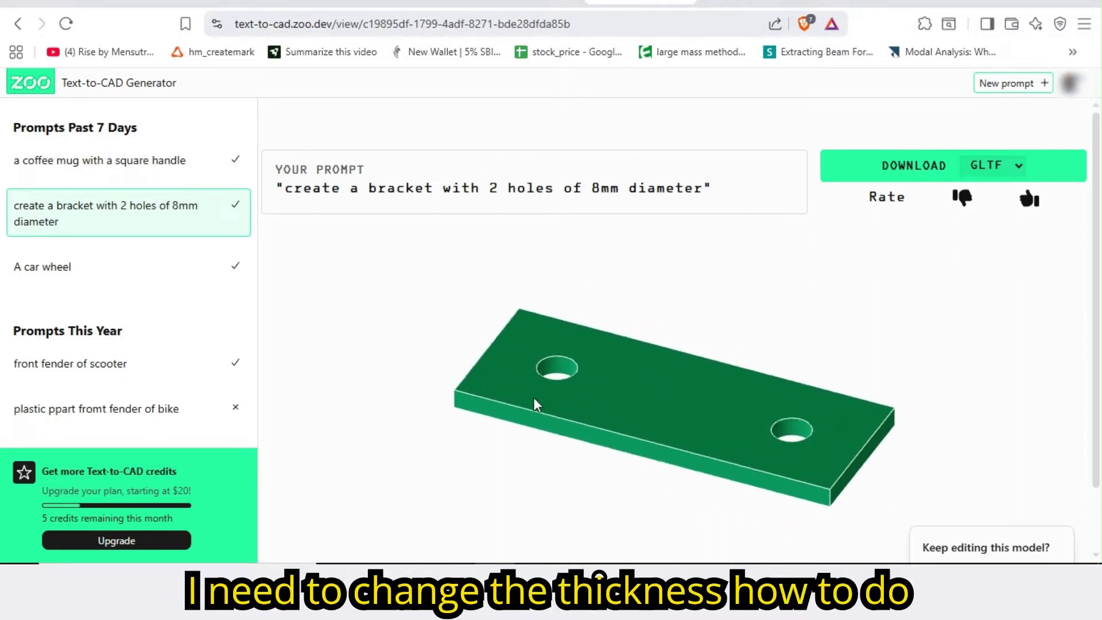
{"action": "left_click_drag", "start_coordinate": [694, 458], "coordinate": [936, 359]}
{"action": "scroll", "coordinate": [1100, 372], "scroll_direction": "down", "scroll_amount": 1}
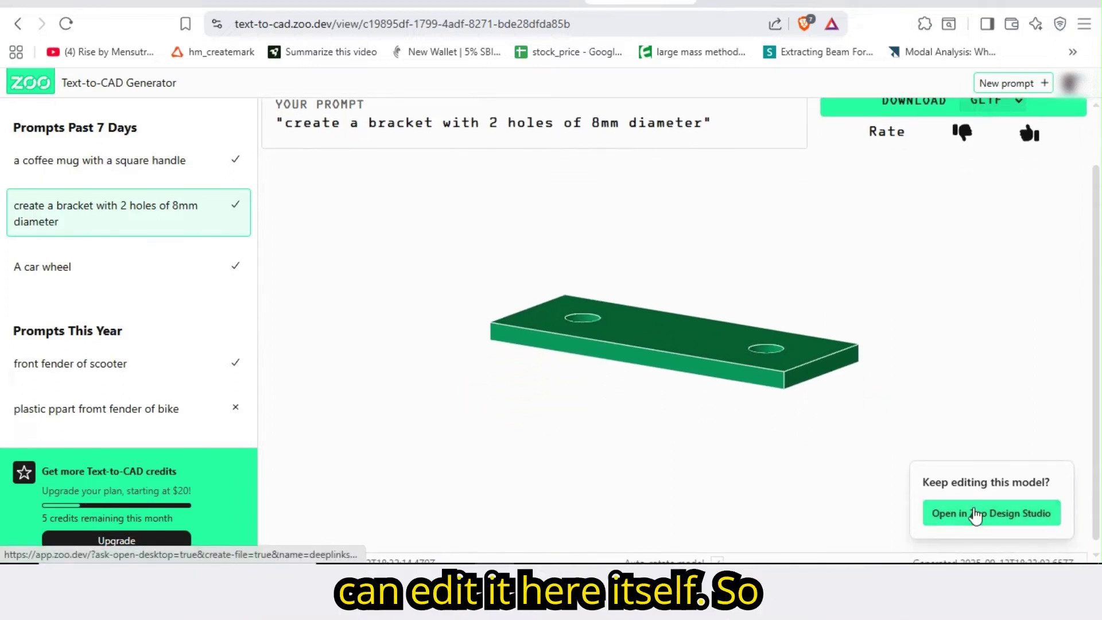
{"action": "left_click", "coordinate": [976, 515]}
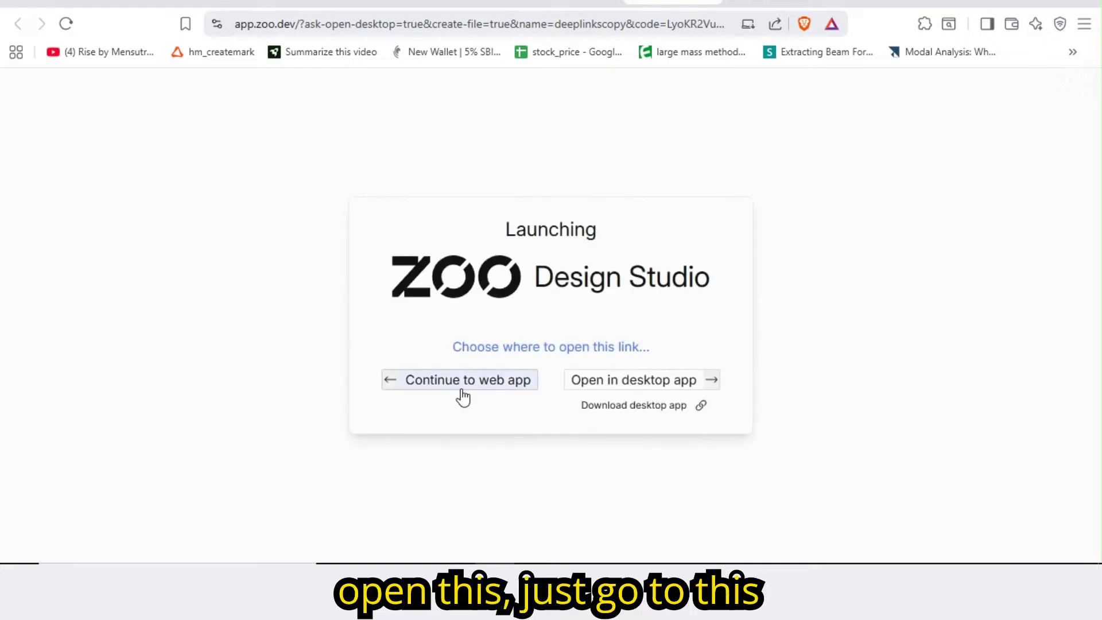
{"action": "left_click", "coordinate": [465, 388]}
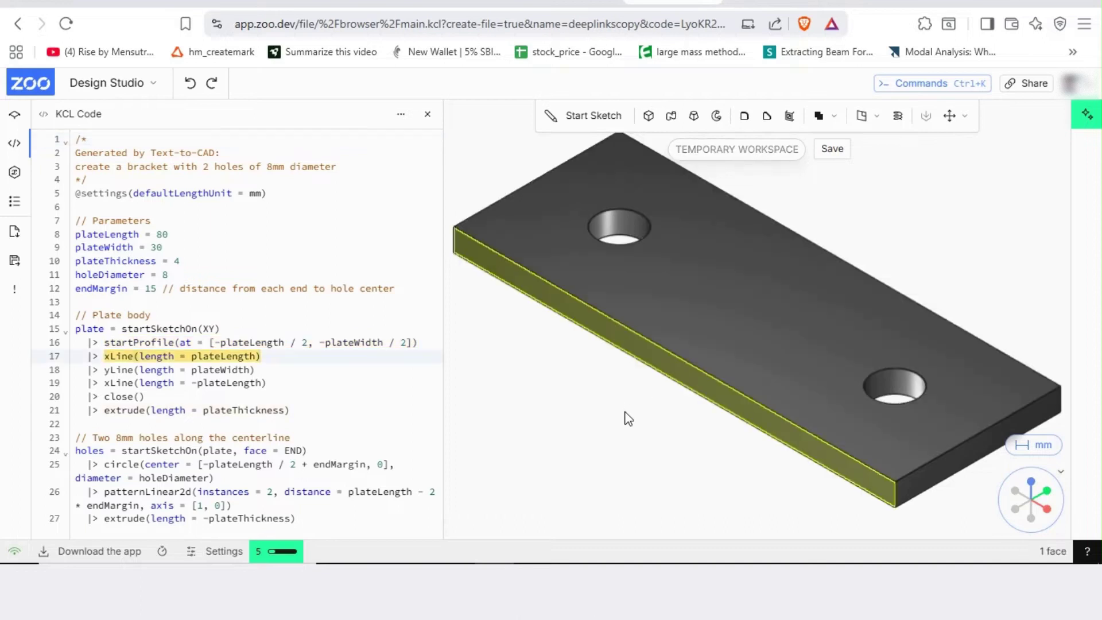
Set the plateThickness parameter to 2 in the bracket's KCL code.
{"action": "scroll", "coordinate": [644, 386], "scroll_direction": "up", "scroll_amount": 5}
{"action": "scroll", "coordinate": [645, 351], "scroll_direction": "up", "scroll_amount": 3}
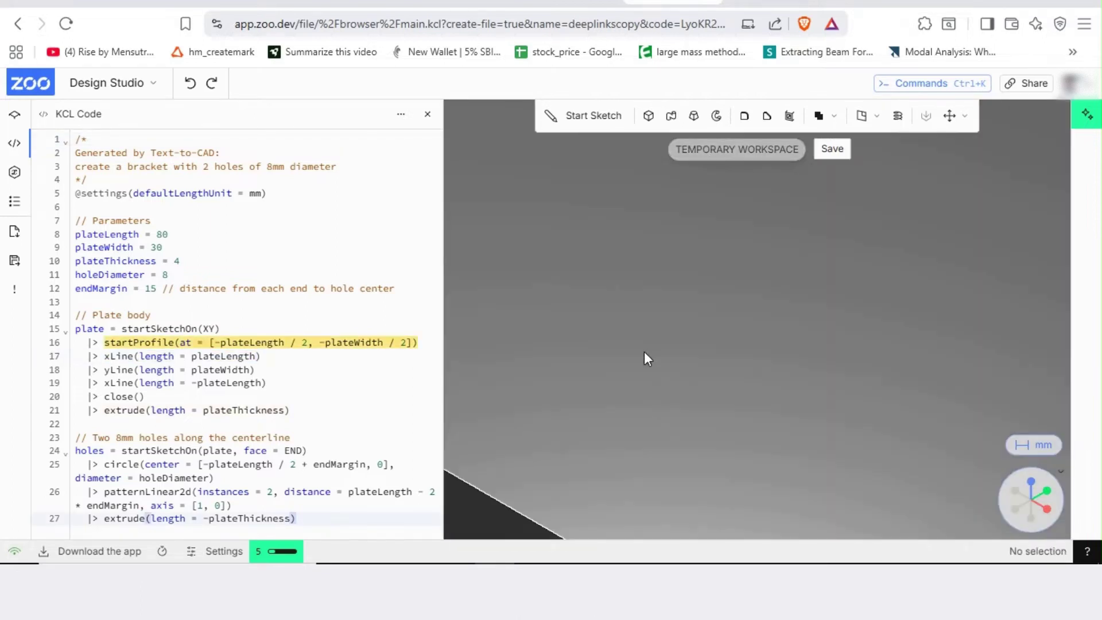
{"action": "scroll", "coordinate": [644, 351], "scroll_direction": "up", "scroll_amount": 2}
{"action": "scroll", "coordinate": [644, 351], "scroll_direction": "down", "scroll_amount": 3}
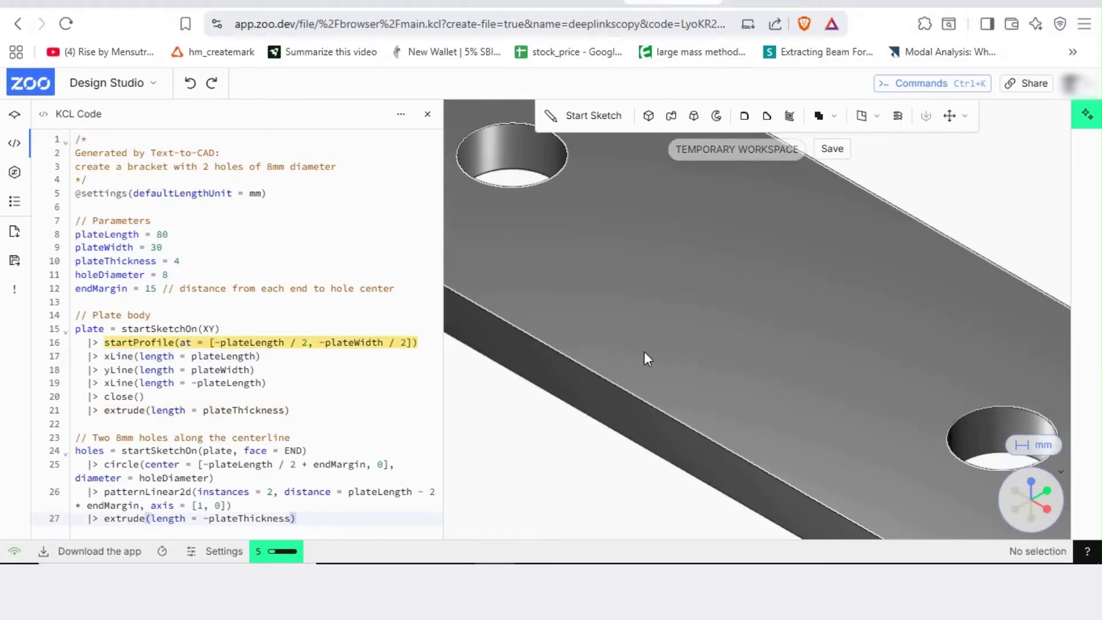
{"action": "scroll", "coordinate": [644, 352], "scroll_direction": "down", "scroll_amount": 2}
{"action": "scroll", "coordinate": [644, 352], "scroll_direction": "down", "scroll_amount": 2}
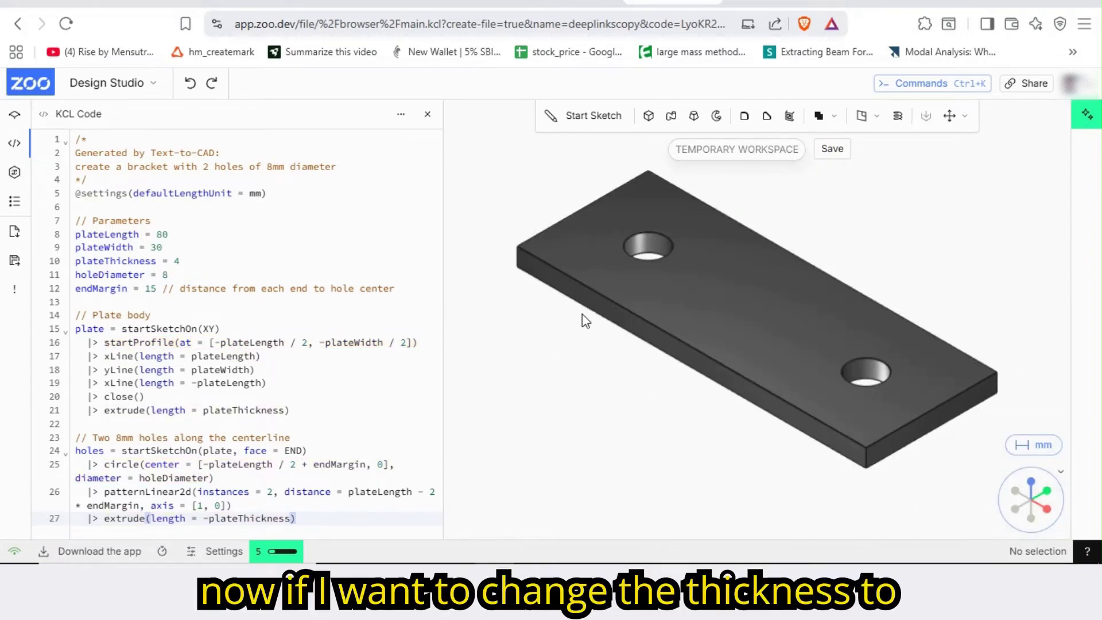
{"action": "left_click", "coordinate": [180, 262]}
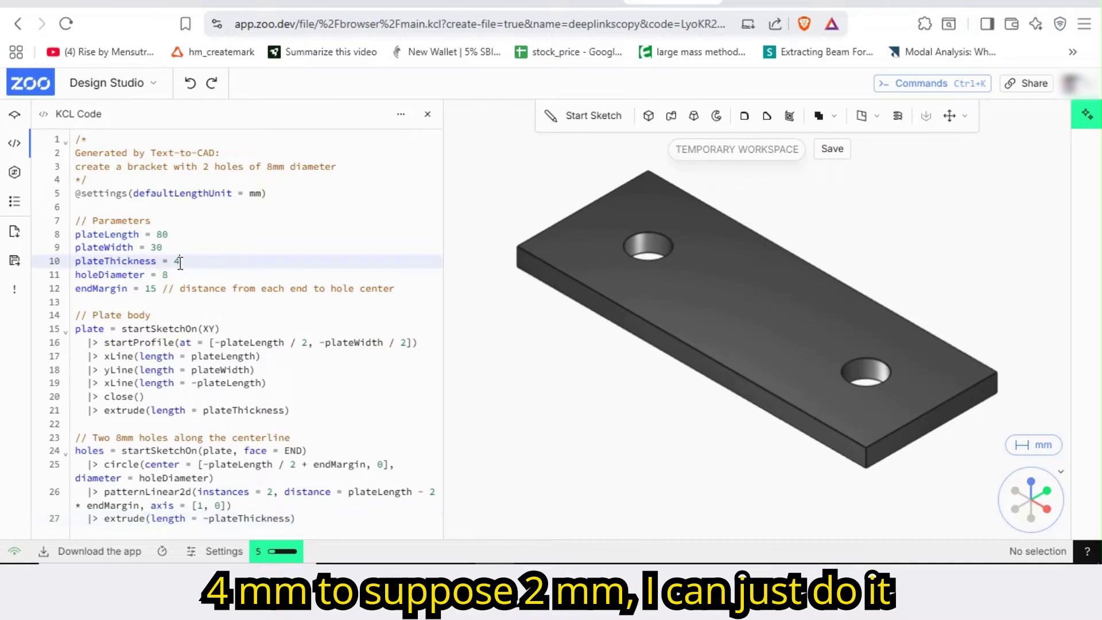
{"action": "type", "text": "2"}
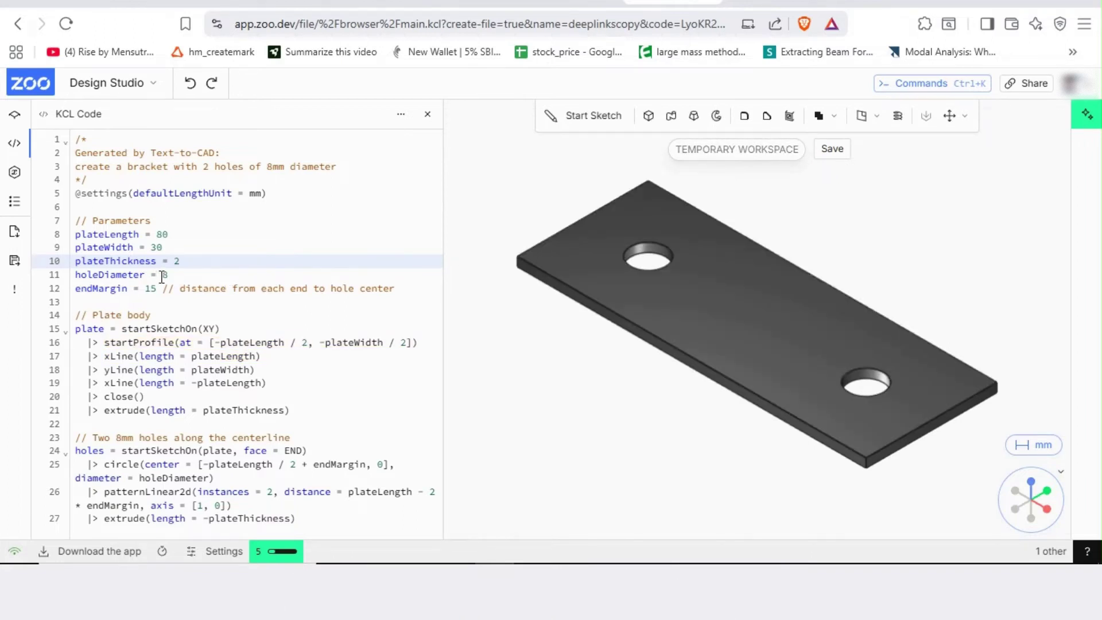
Set holeDiameter to 14 and plateLength to 100 in the bracket's KCL parameters.
{"action": "left_click", "coordinate": [168, 276]}
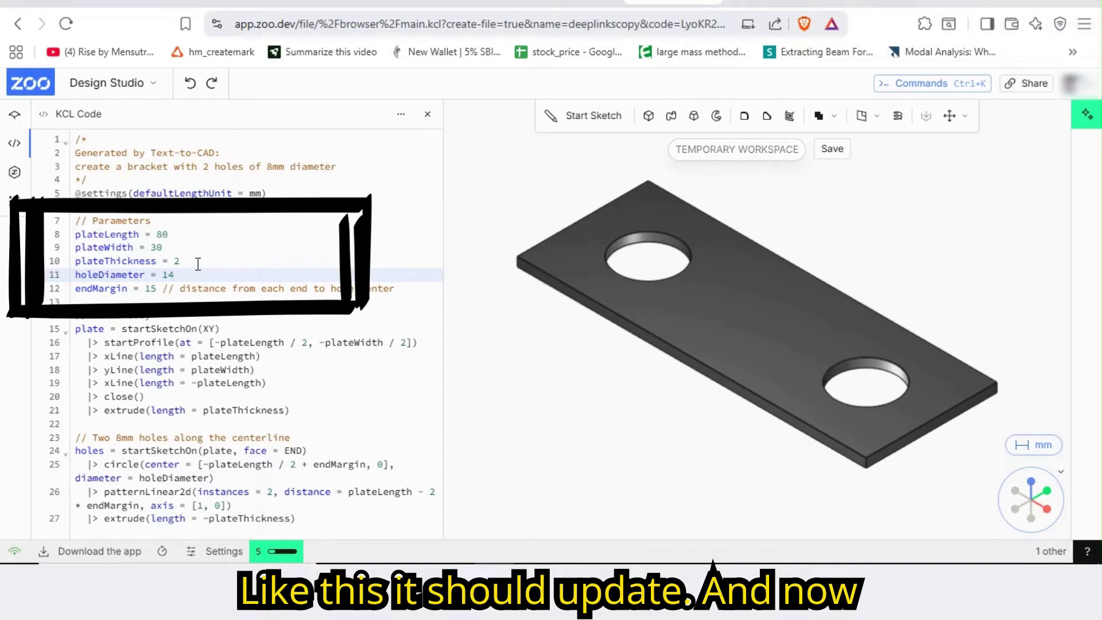
{"action": "left_click", "coordinate": [163, 233]}
{"action": "key", "text": "BackSpace"}
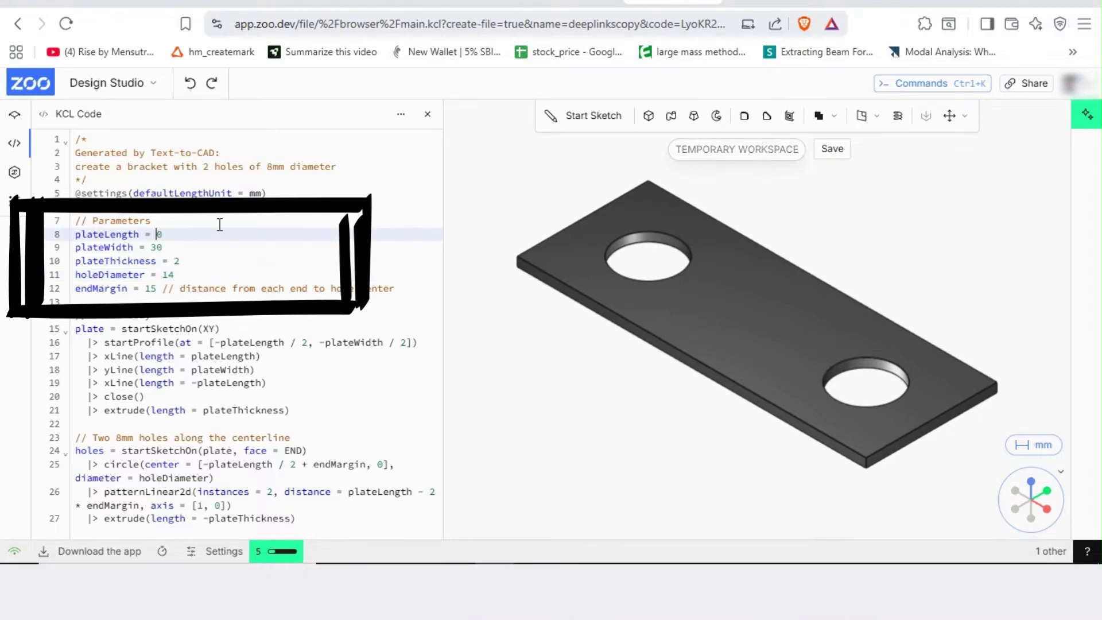
{"action": "type", "text": "10"}
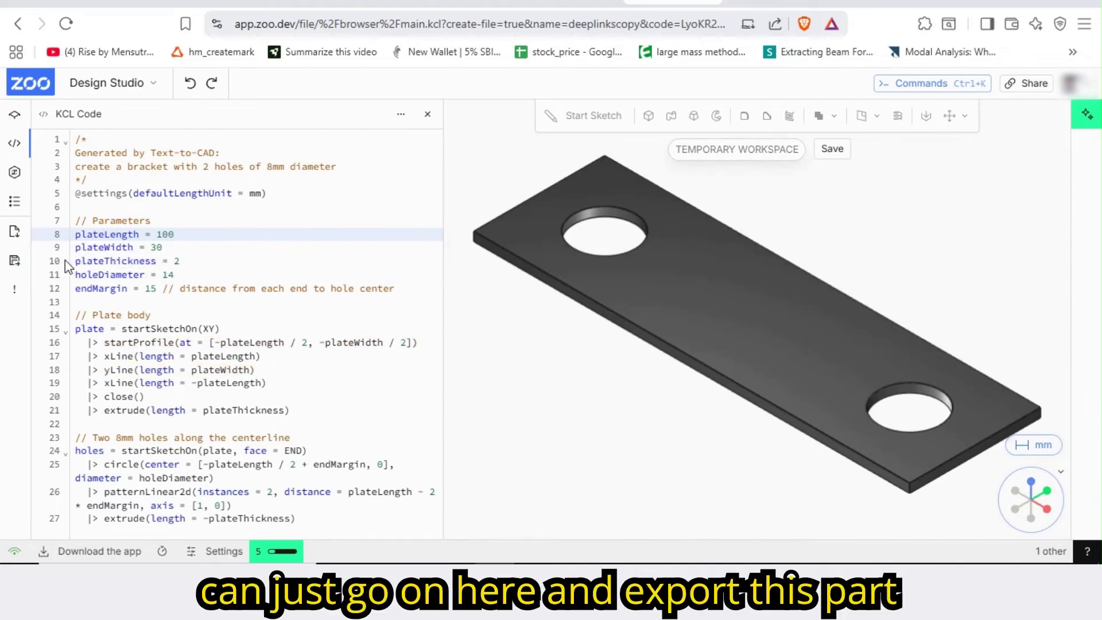
Export the bracket in STEP format and save it as main.step in the Downloads folder.
{"action": "left_click", "coordinate": [14, 262]}
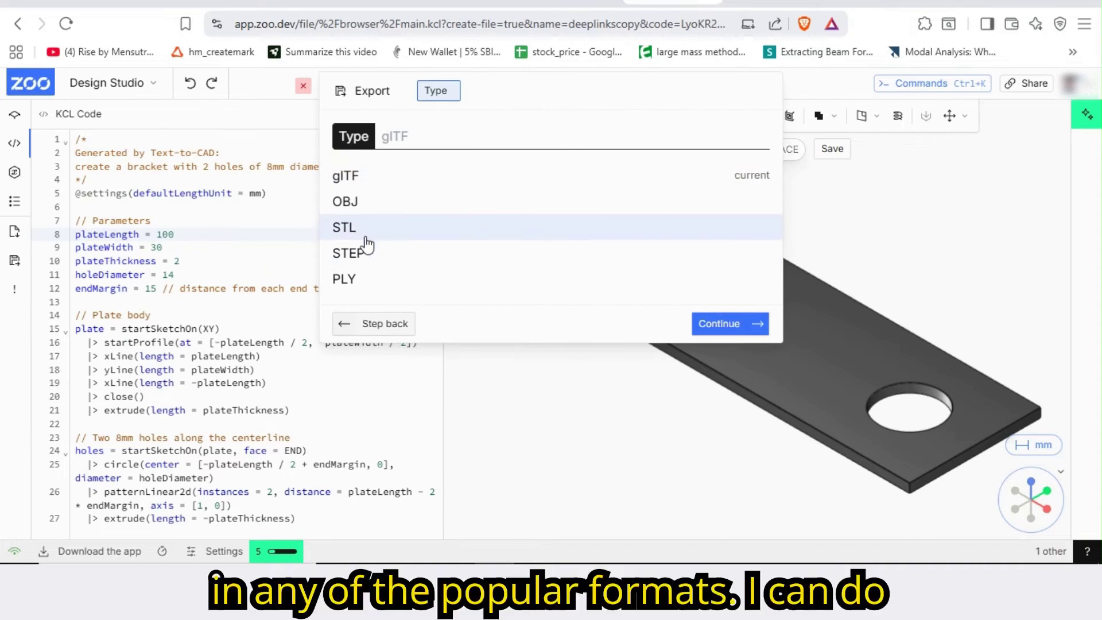
{"action": "left_click", "coordinate": [368, 253]}
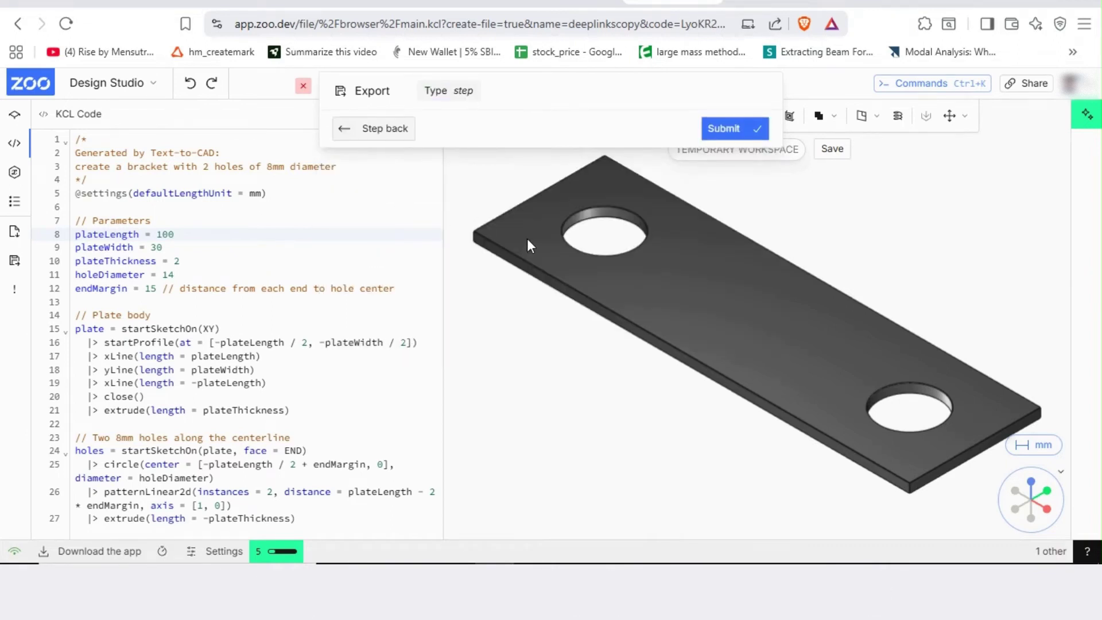
{"action": "left_click", "coordinate": [735, 129]}
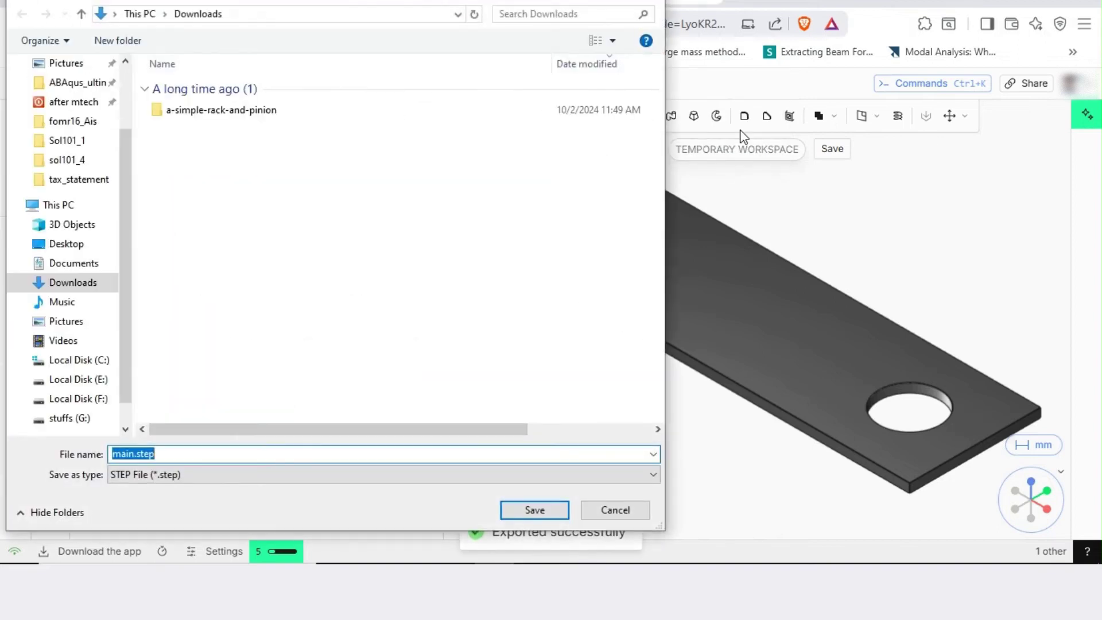
{"action": "left_click", "coordinate": [534, 511]}
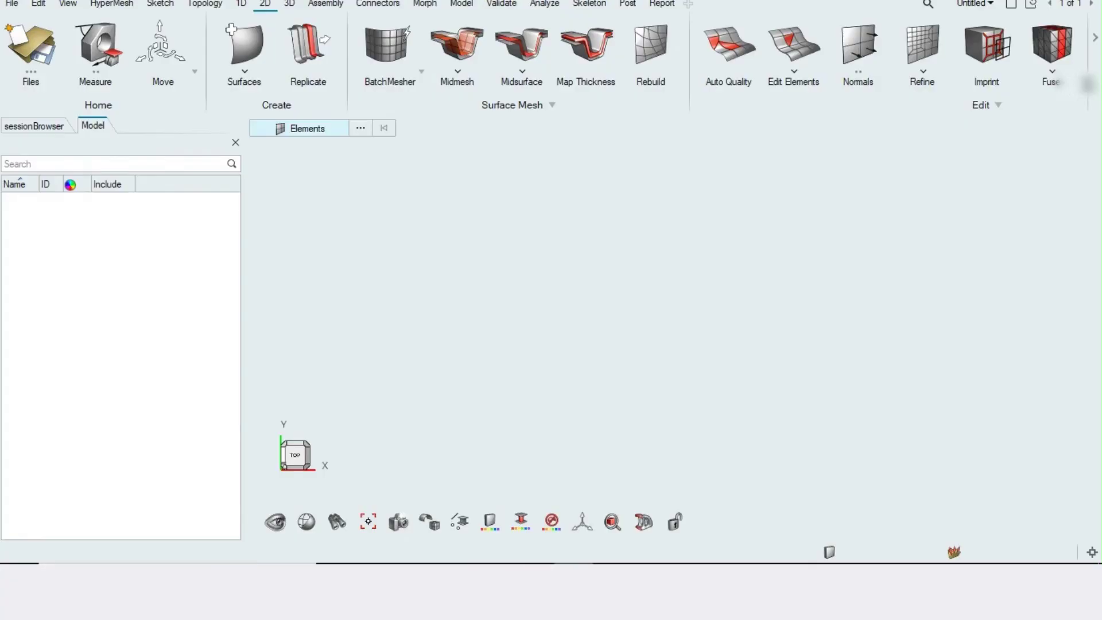
Import main.step from the Downloads folder into HyperMesh, keeping hierarchy as Parts and components split by Body.
{"action": "mouse_move", "coordinate": [456, 574]}
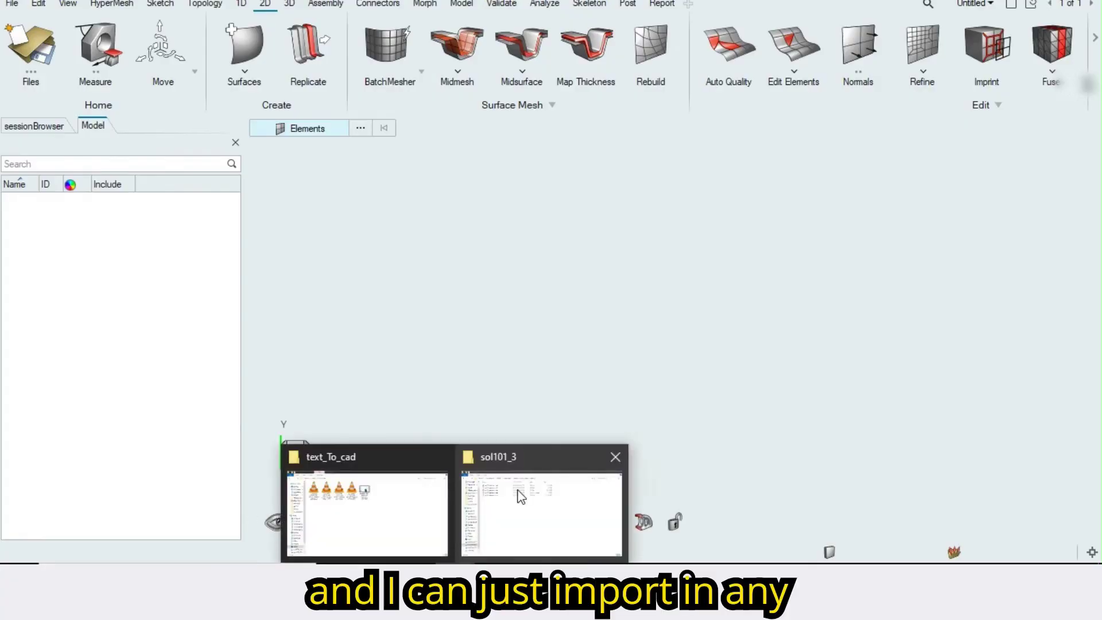
{"action": "left_click", "coordinate": [517, 492]}
{"action": "left_click", "coordinate": [67, 386]}
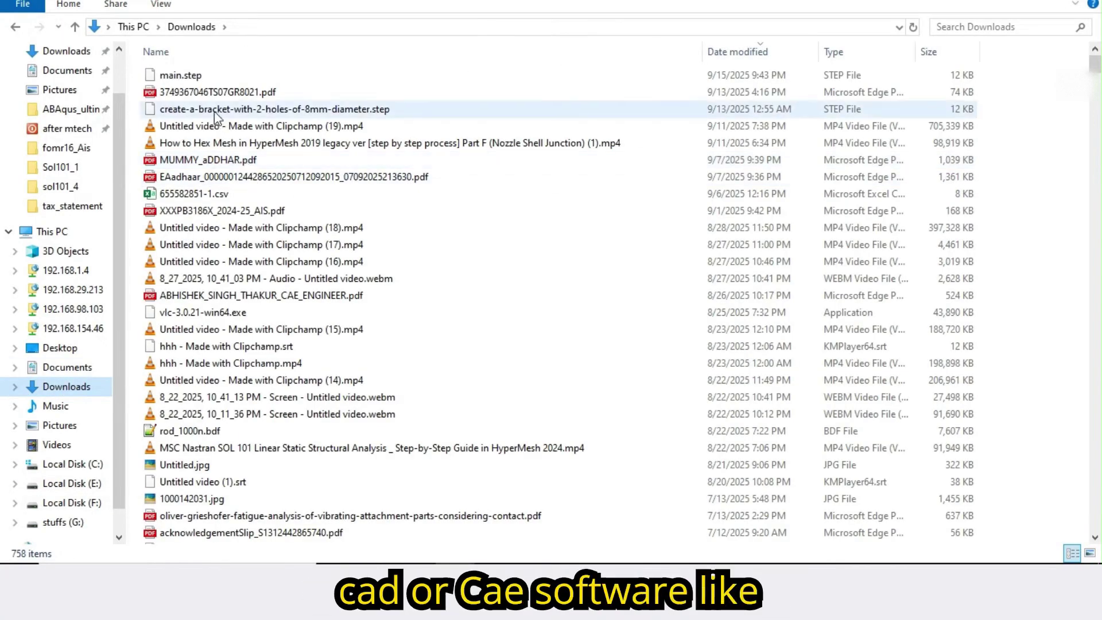
{"action": "left_click_drag", "start_coordinate": [187, 75], "coordinate": [596, 329]}
{"action": "left_click", "coordinate": [534, 331]}
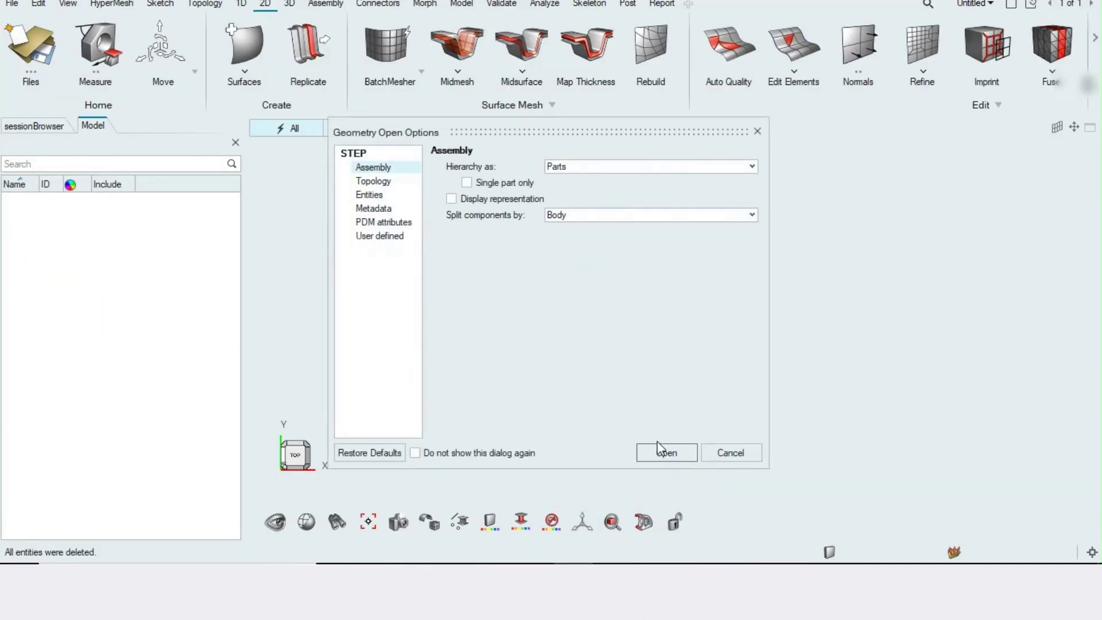
{"action": "left_click", "coordinate": [666, 453]}
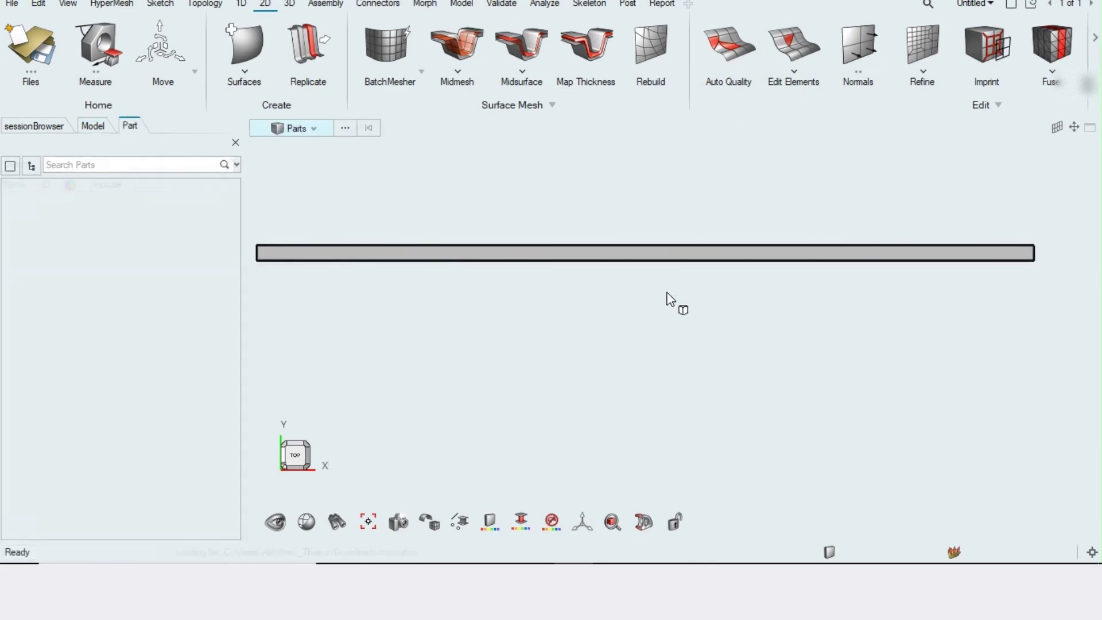
Examine the imported plate and its two holes in 3D.
{"action": "right_click_drag", "start_coordinate": [679, 302], "coordinate": [721, 307]}
{"action": "scroll", "coordinate": [710, 286], "scroll_direction": "down", "scroll_amount": 5}
{"action": "middle_click_drag", "start_coordinate": [710, 289], "coordinate": [664, 315]}
{"action": "scroll", "coordinate": [619, 326], "scroll_direction": "up", "scroll_amount": 3}
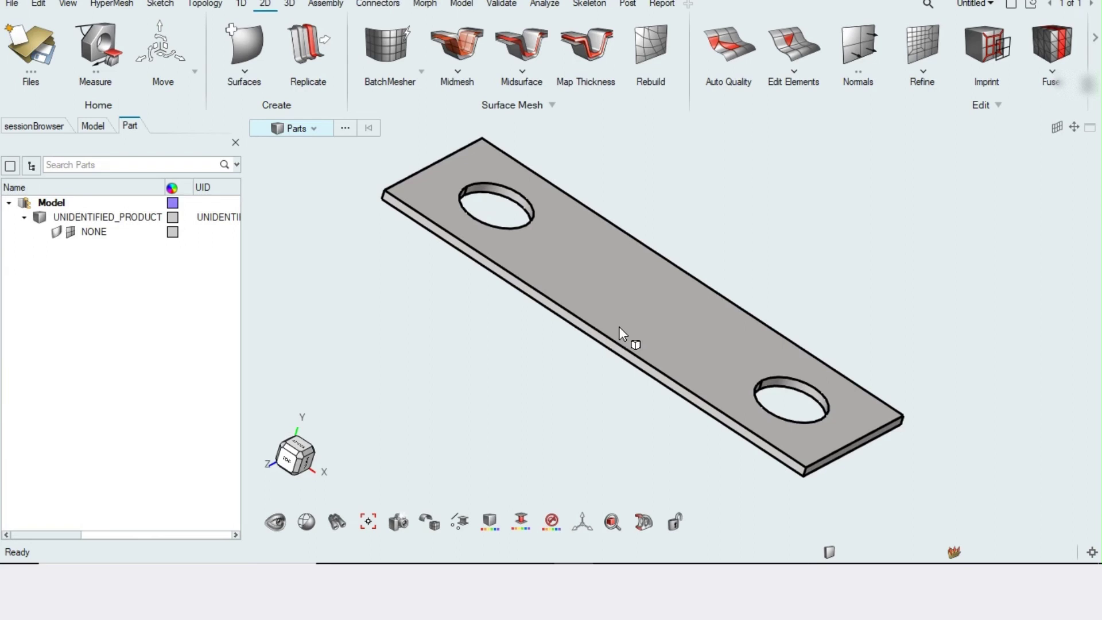
{"action": "right_click_drag", "start_coordinate": [676, 308], "coordinate": [641, 308]}
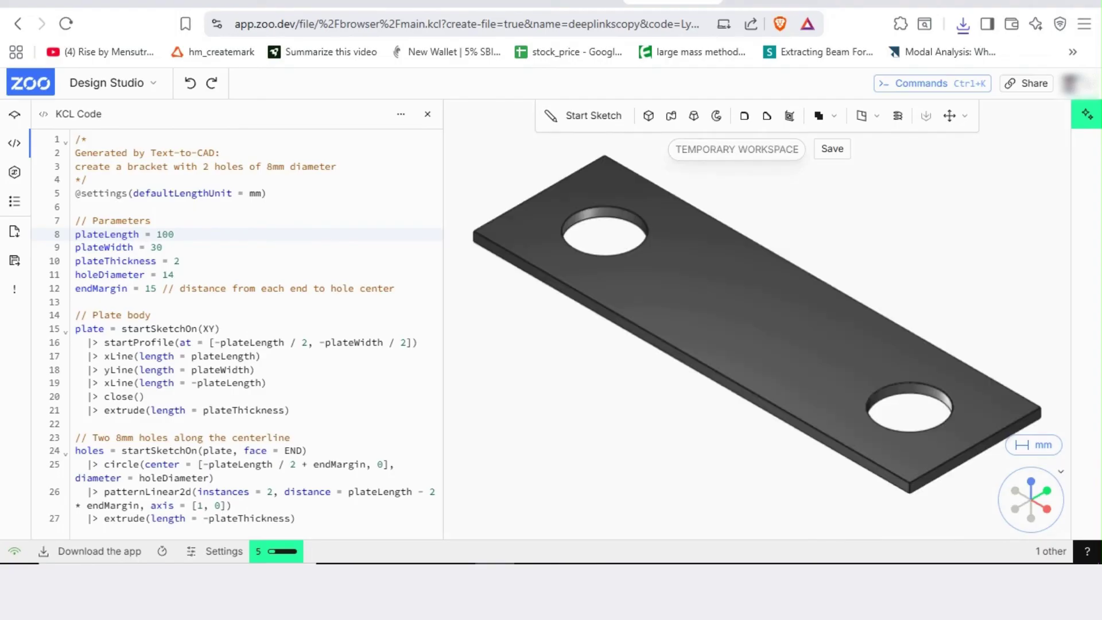
Switch back to Text-to-CAD Generator and view the earlier coffee mug with a square handle and car wheel models.
{"action": "left_click", "coordinate": [291, 356]}
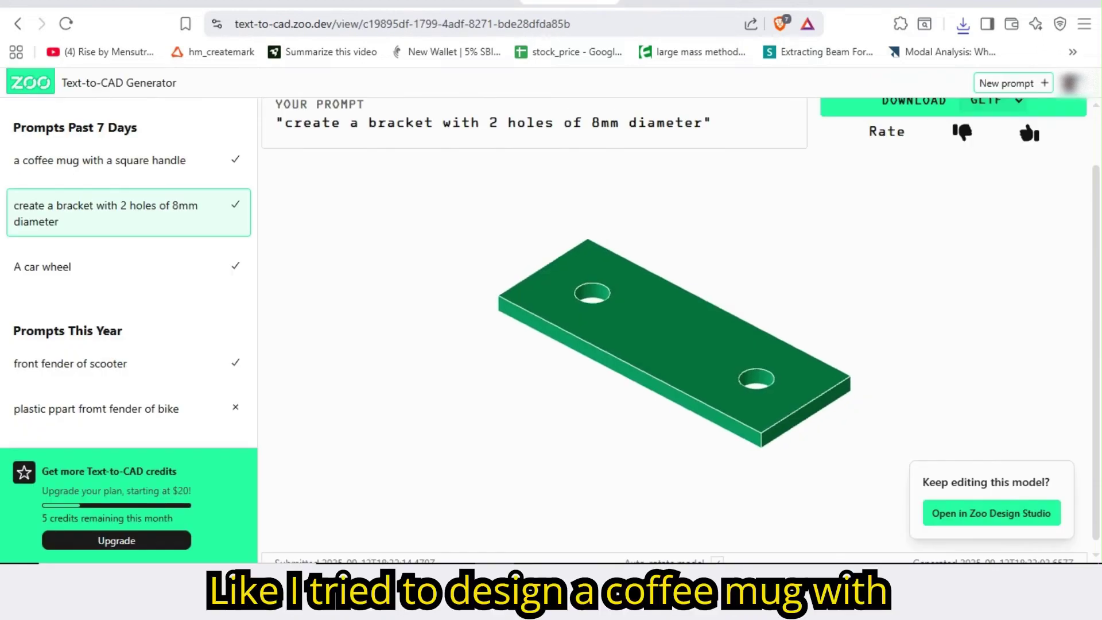
{"action": "left_click", "coordinate": [109, 161]}
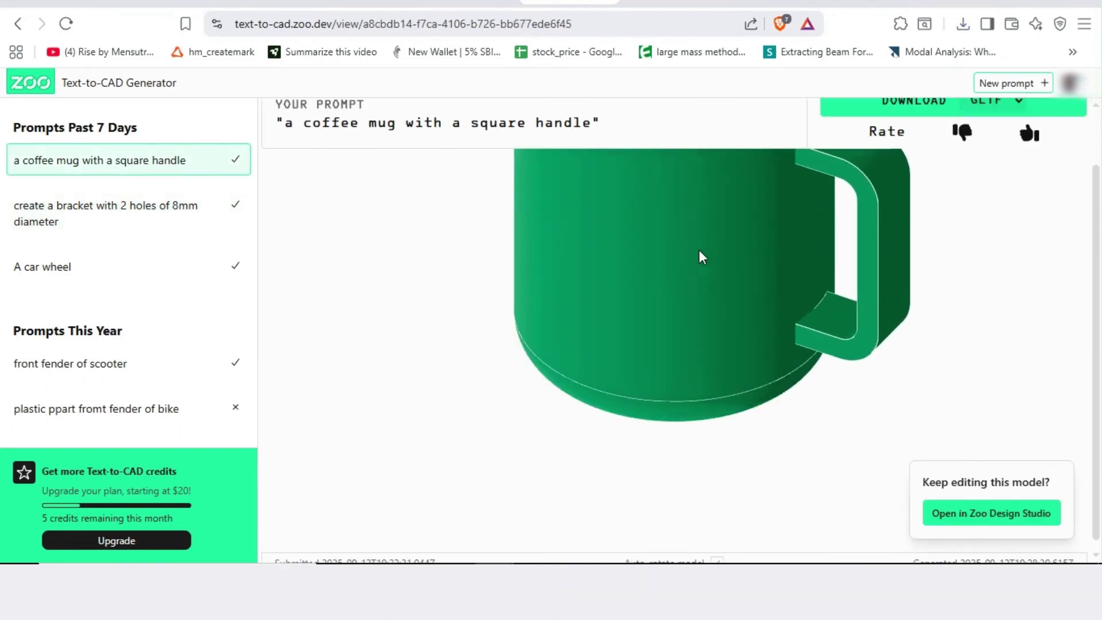
{"action": "scroll", "coordinate": [693, 310], "scroll_direction": "down", "scroll_amount": 1}
{"action": "left_click_drag", "start_coordinate": [696, 268], "coordinate": [632, 349]}
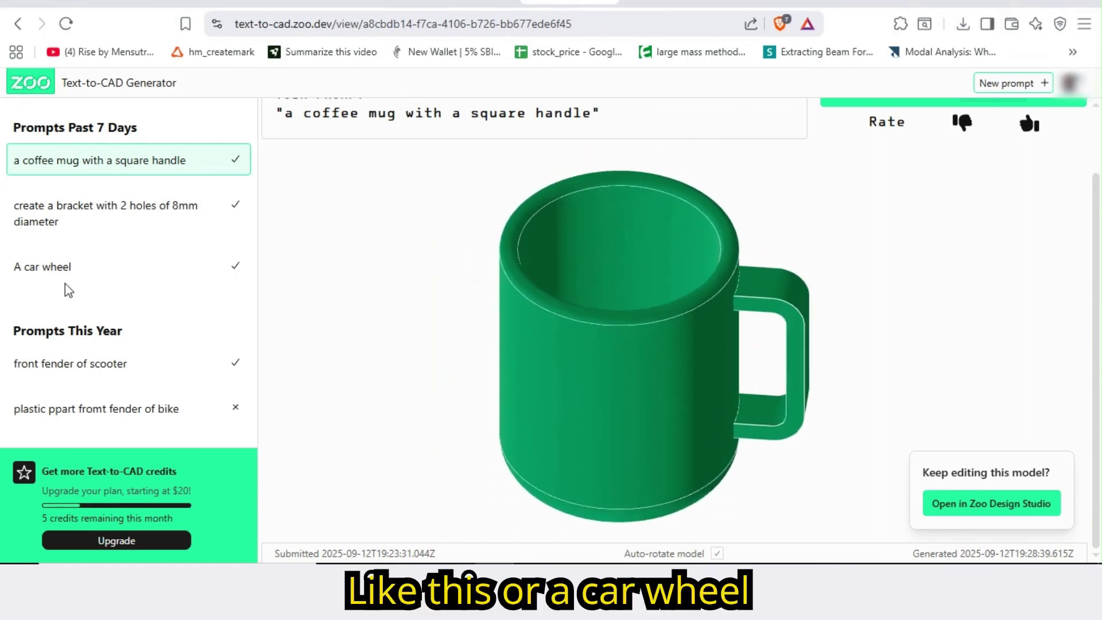
{"action": "left_click", "coordinate": [63, 267]}
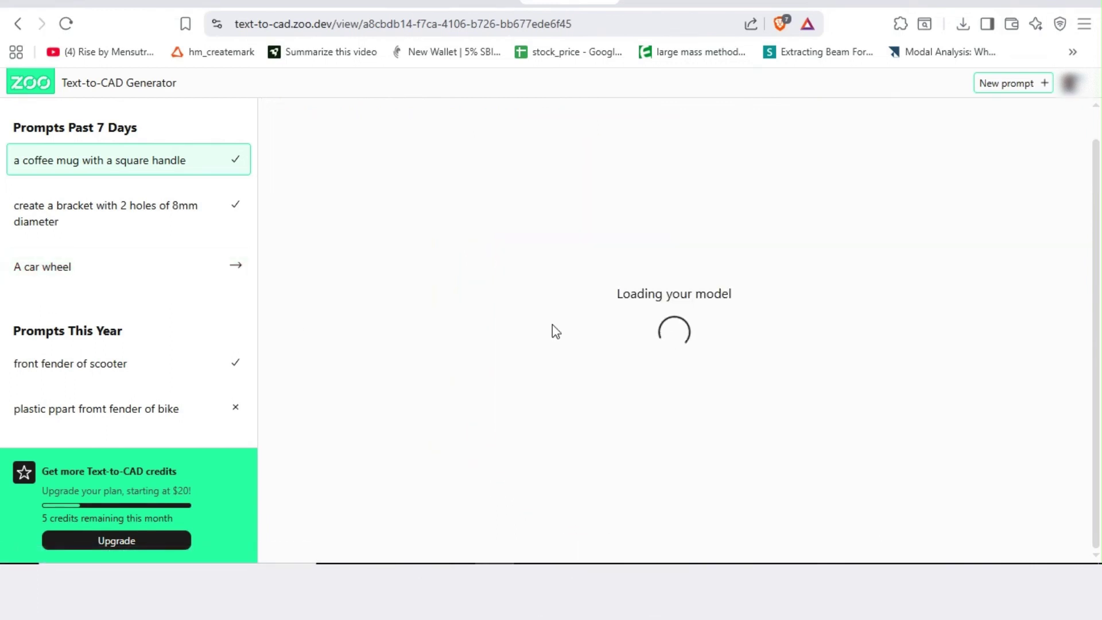